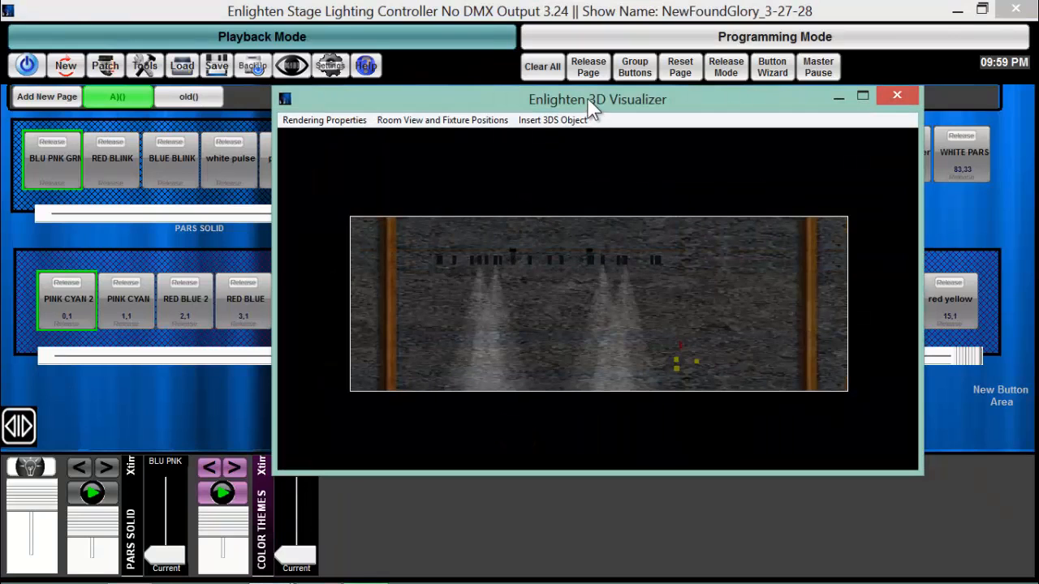
# Preview the PINK CYAN 2 and PINK CYAN scenes alternately in the 3D Visualizer, release the active scene and minimize the visualizer
pyautogui.moveTo(593, 109); pyautogui.dragTo(663, 72)
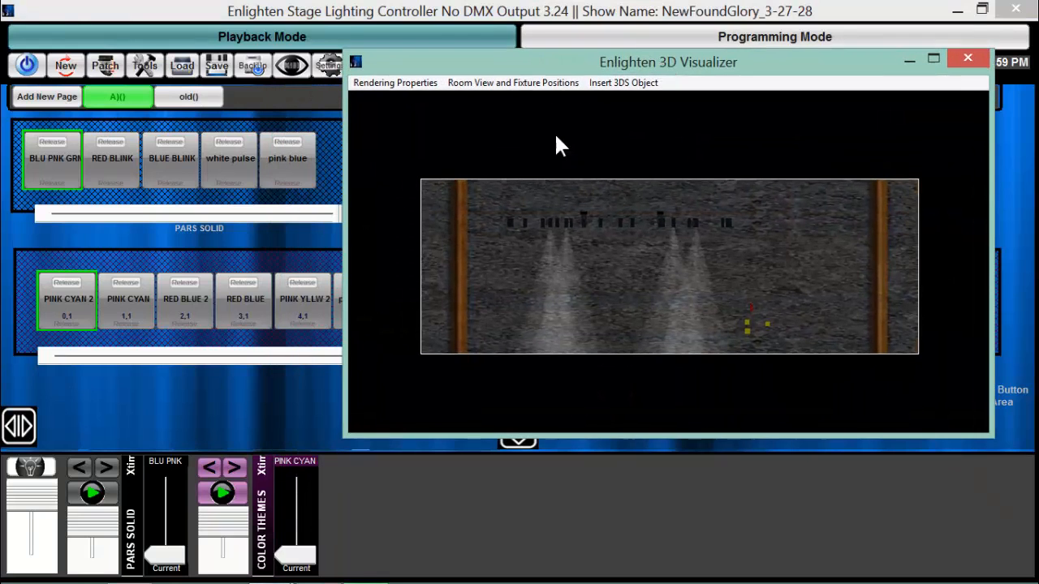
pyautogui.click(56, 298)
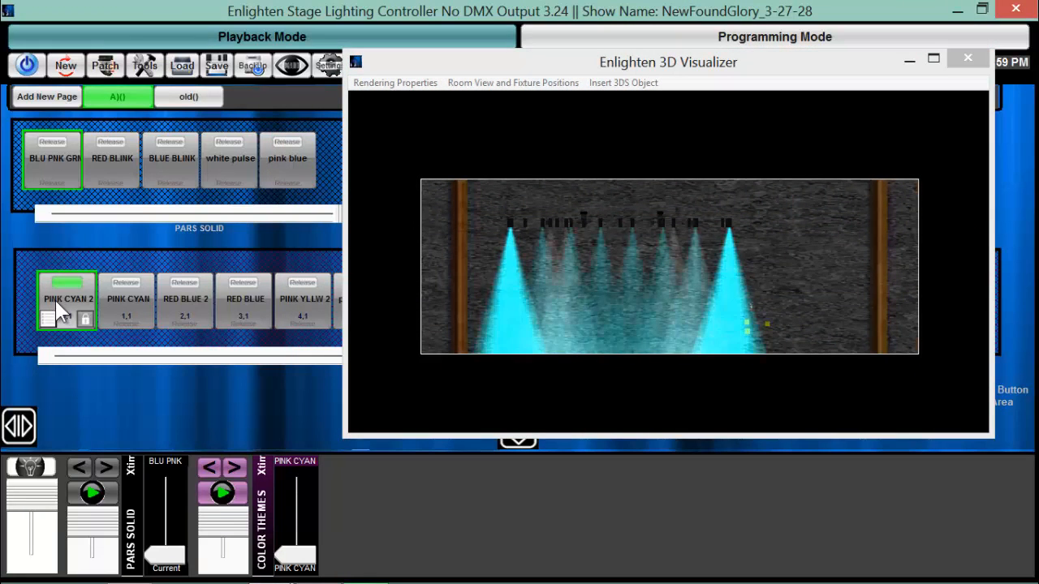
pyautogui.click(128, 278)
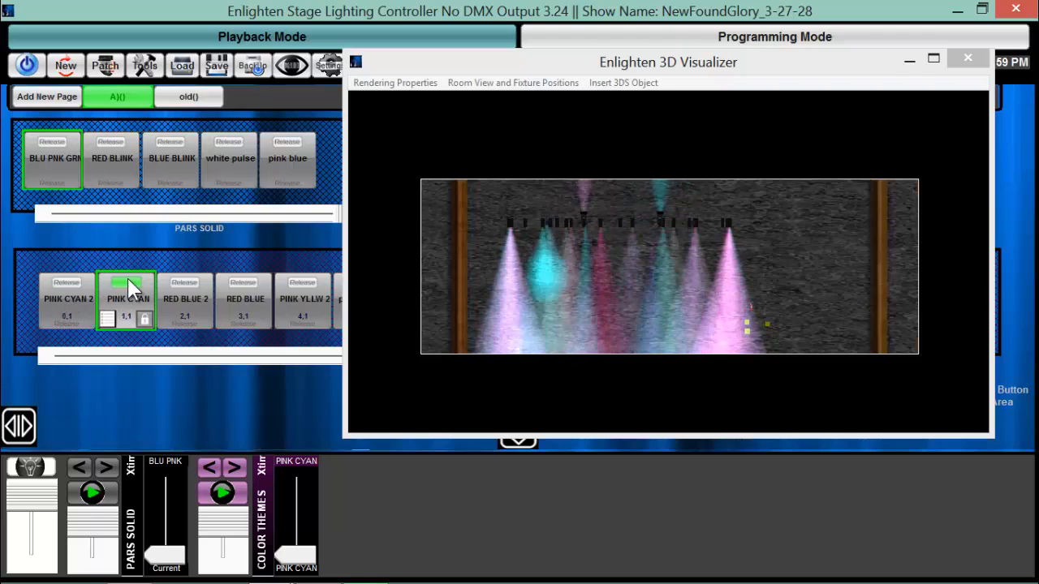
pyautogui.click(65, 290)
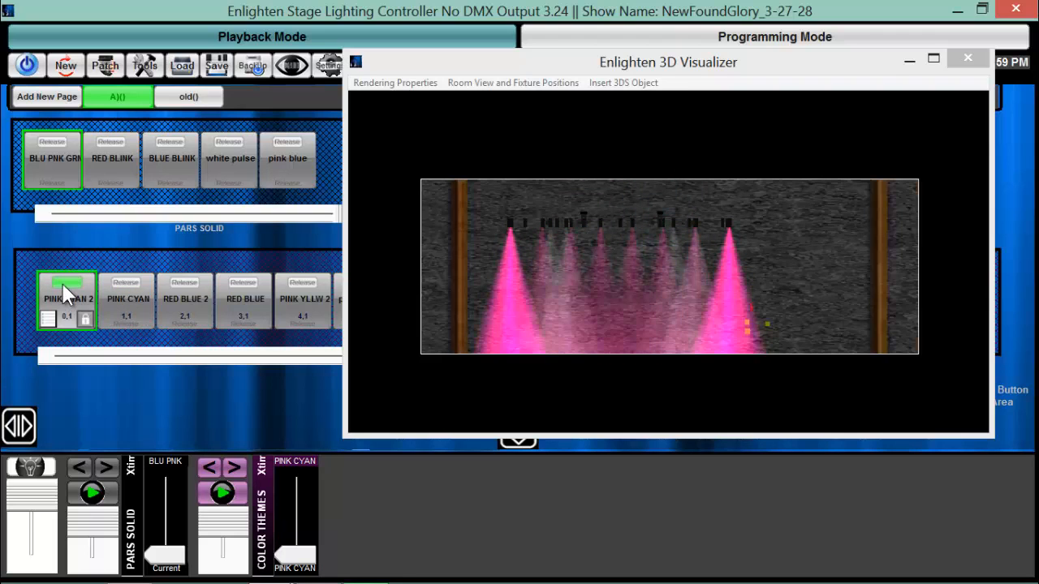
pyautogui.click(126, 288)
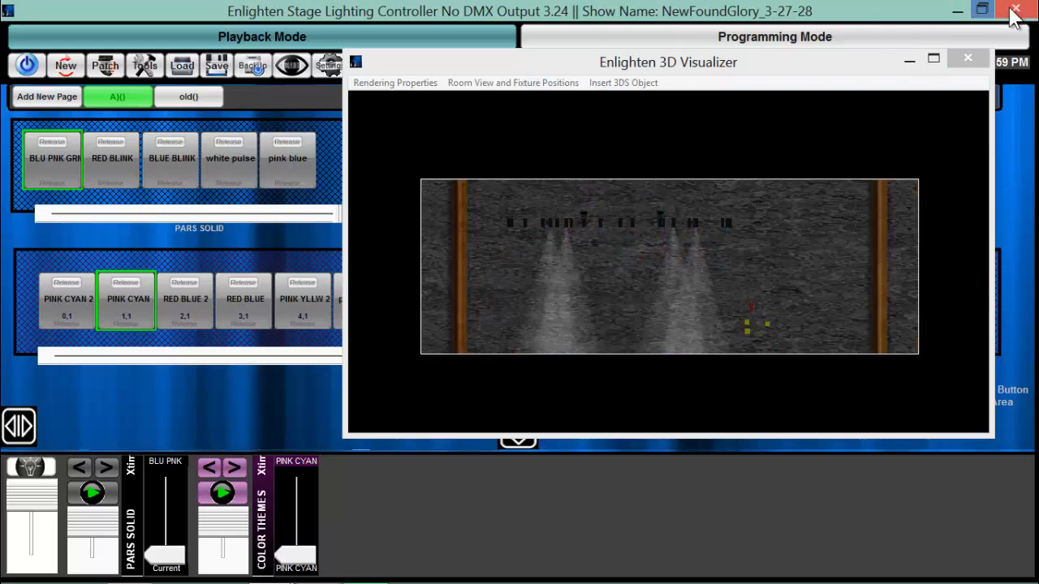
pyautogui.click(910, 60)
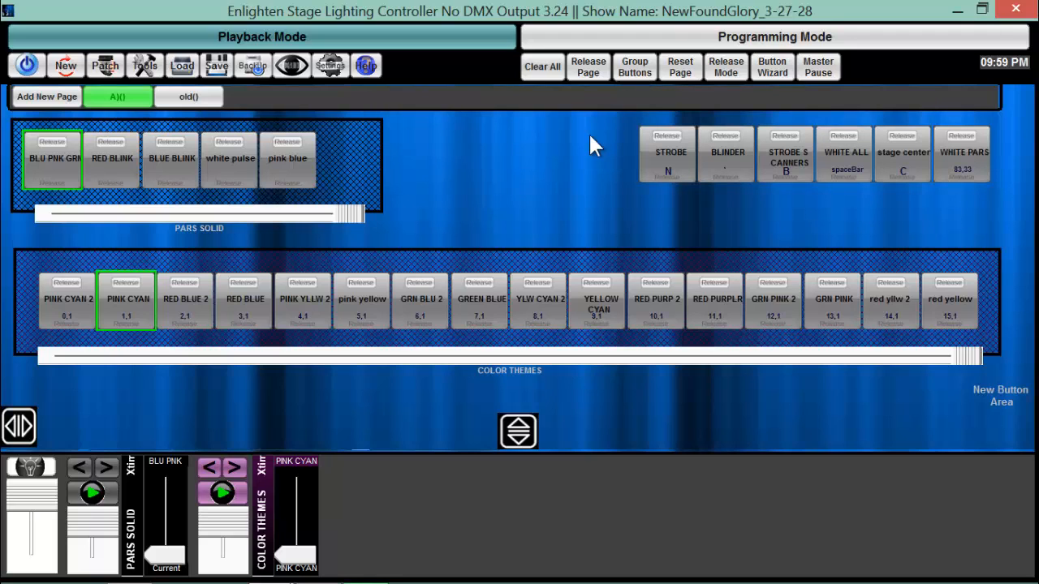
# Create a button group starting at the STROBE button and give it a green group colour
pyautogui.click(632, 71)
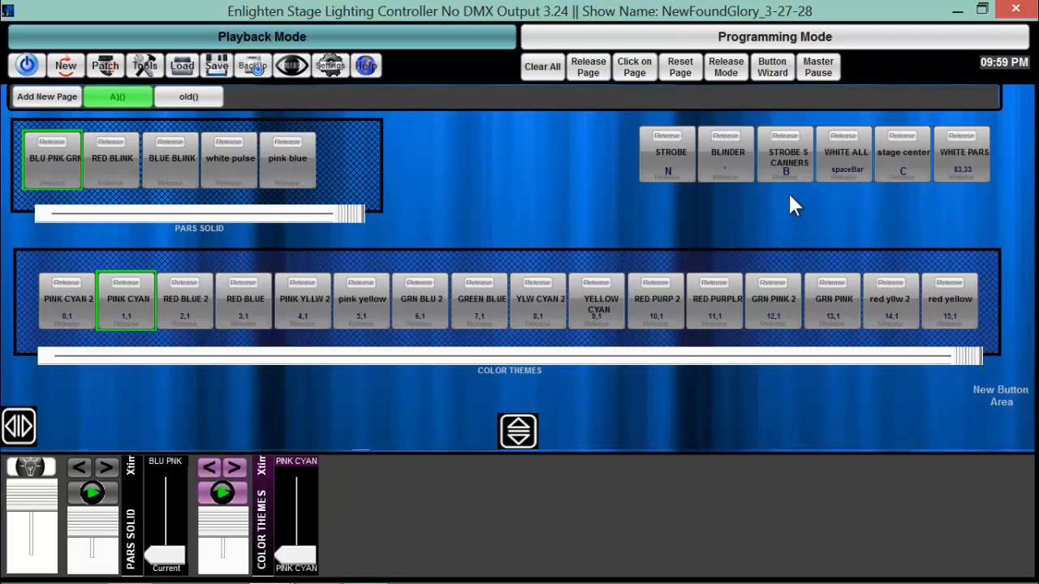
pyautogui.click(632, 116)
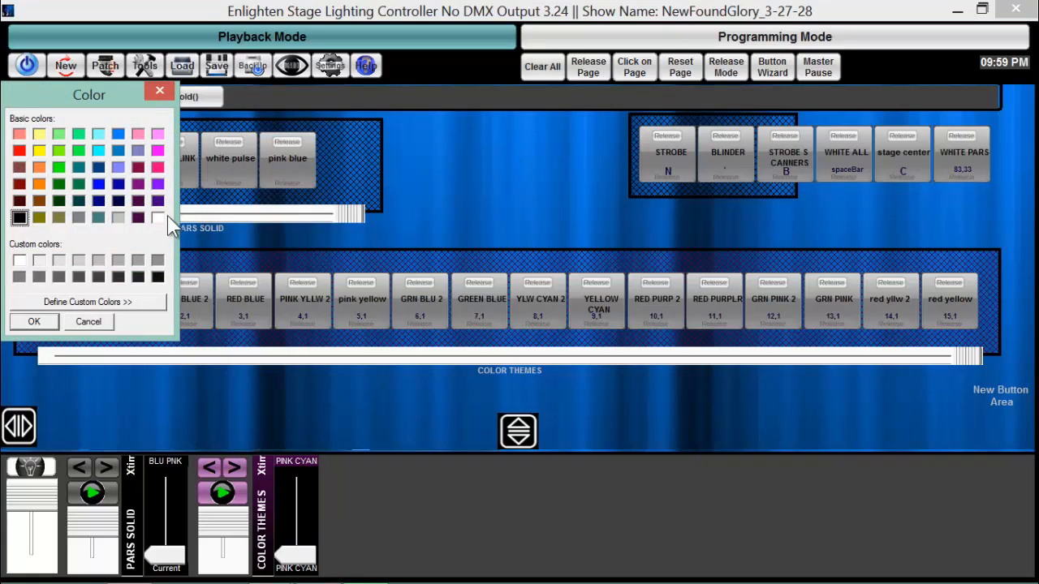
pyautogui.click(58, 165)
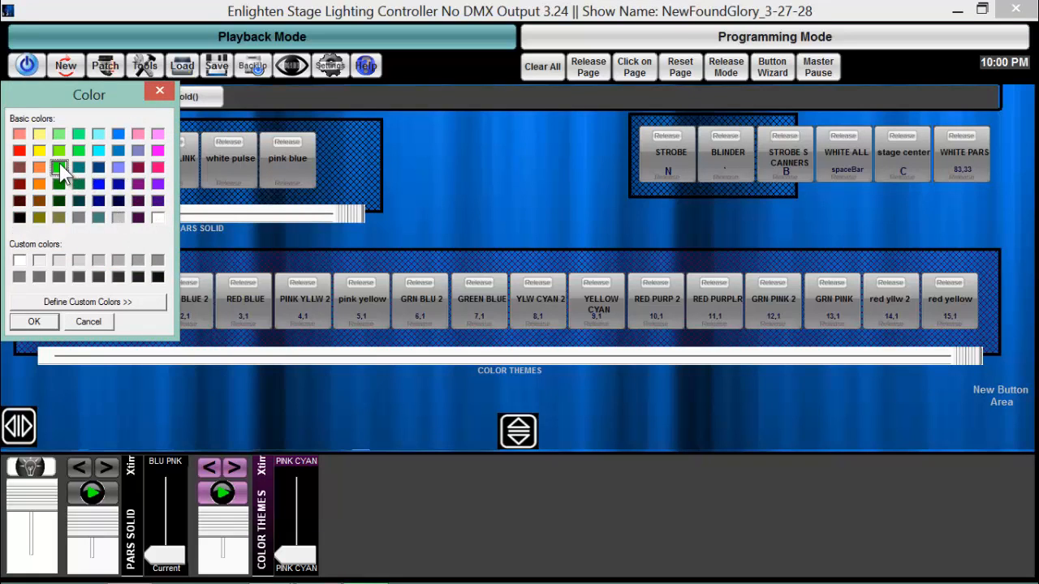
pyautogui.click(44, 321)
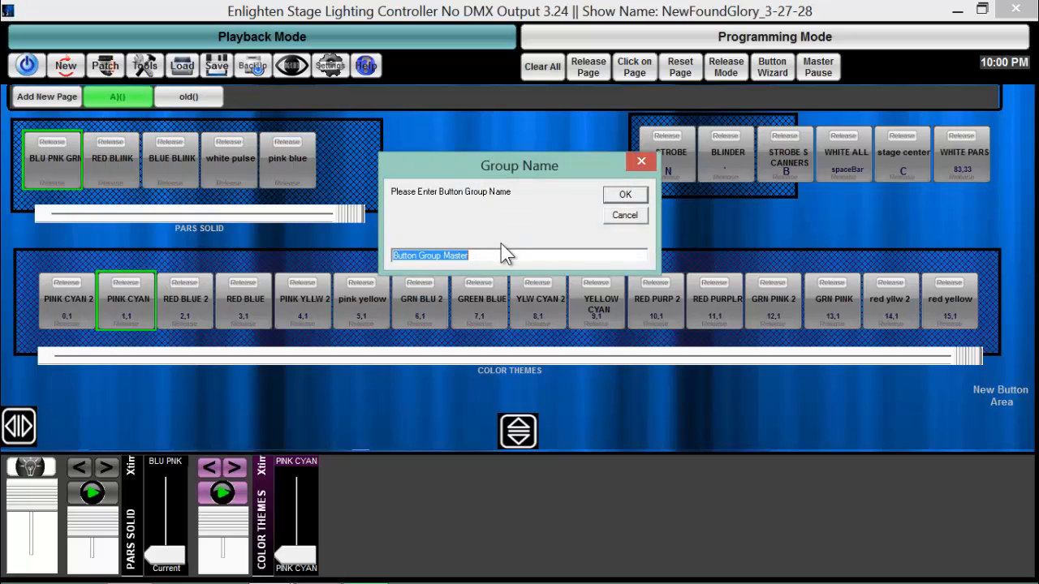
# Name the new button group "MISC, SCENES" and widen it to enclose all six buttons from STROBE to WHITE PARS
pyautogui.write('mi')
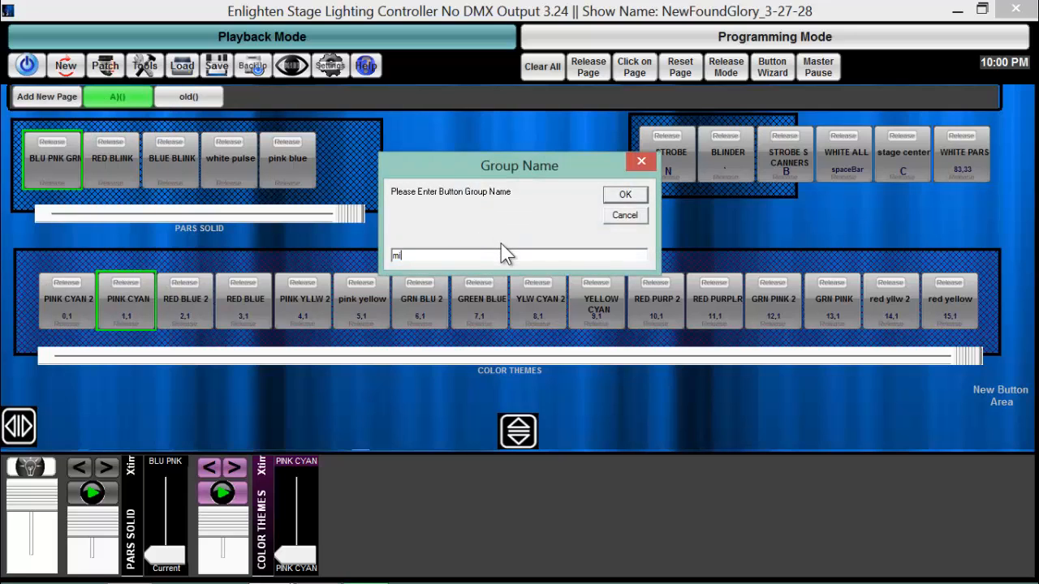
pyautogui.press('BackSpace')
pyautogui.press('BackSpace')
pyautogui.write('MISC, SCENES')
pyautogui.click(625, 195)
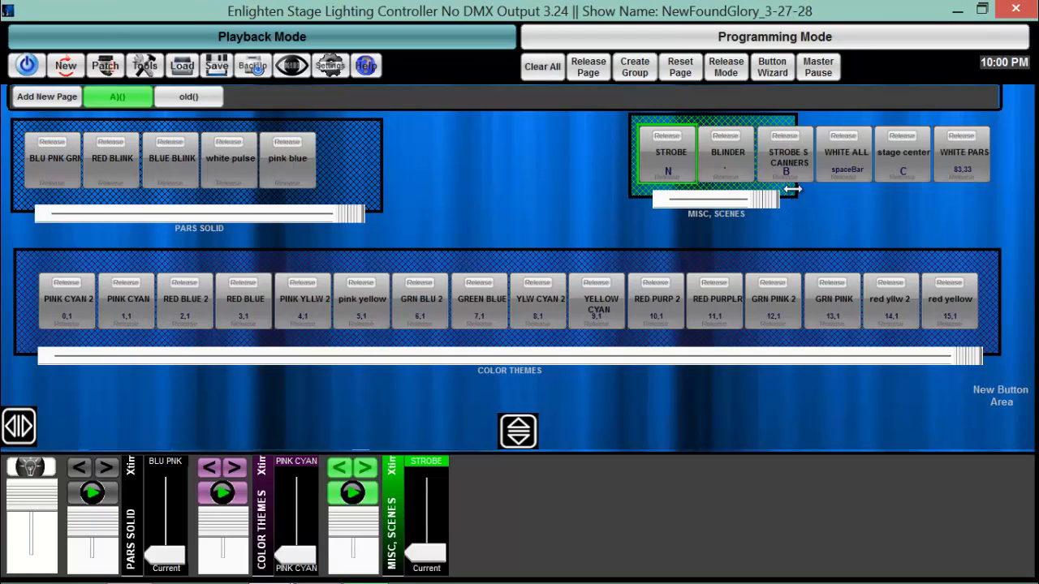
pyautogui.moveTo(793, 200); pyautogui.dragTo(1005, 172)
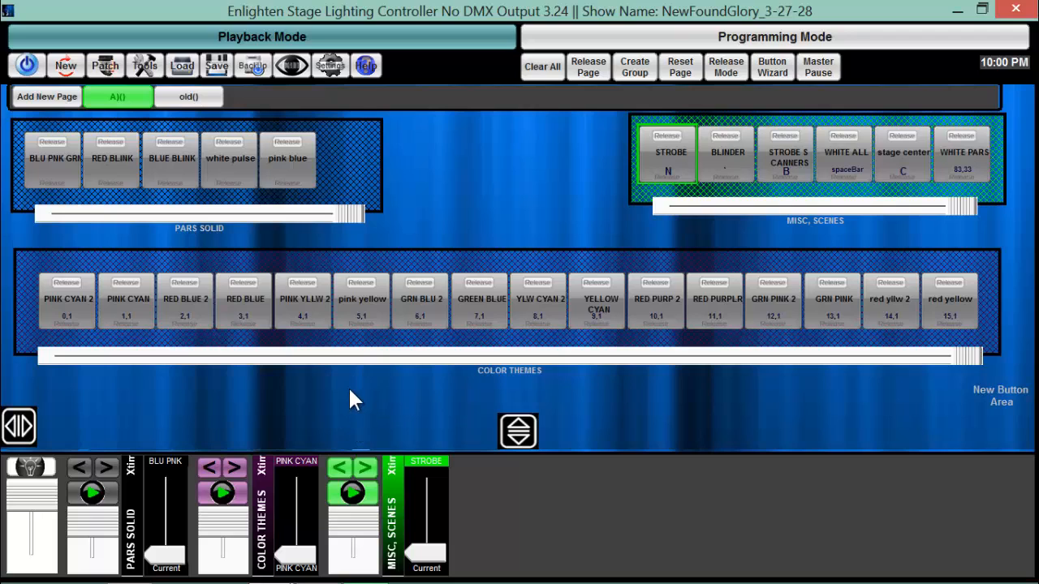
# Start PINK CYAN 2, restore the 3D Visualizer, cue forward to RED BLUE 2 and back in COLOR THEMES, and play PINK CYAN
pyautogui.click(79, 303)
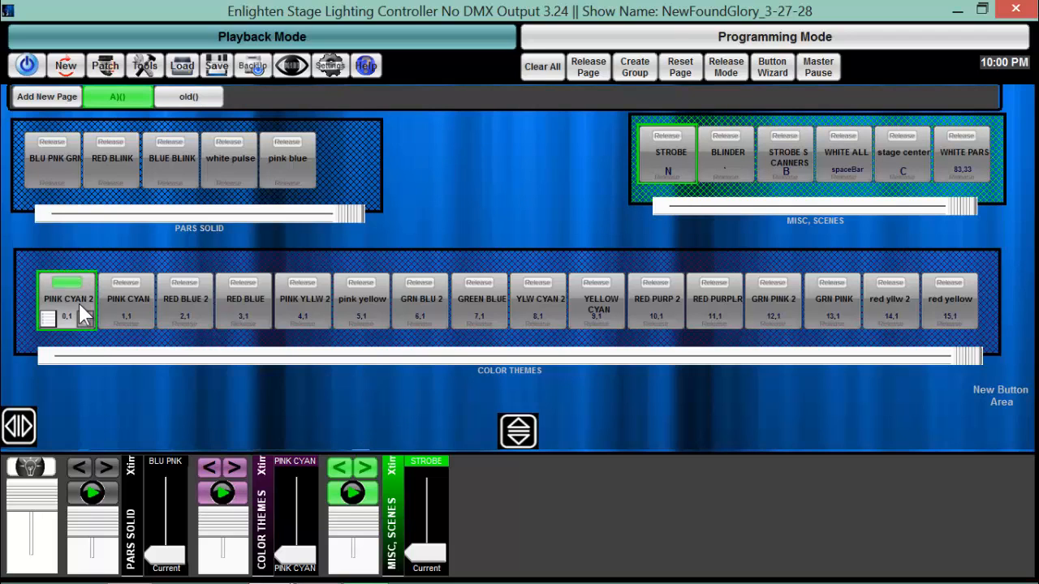
pyautogui.moveTo(276, 580)
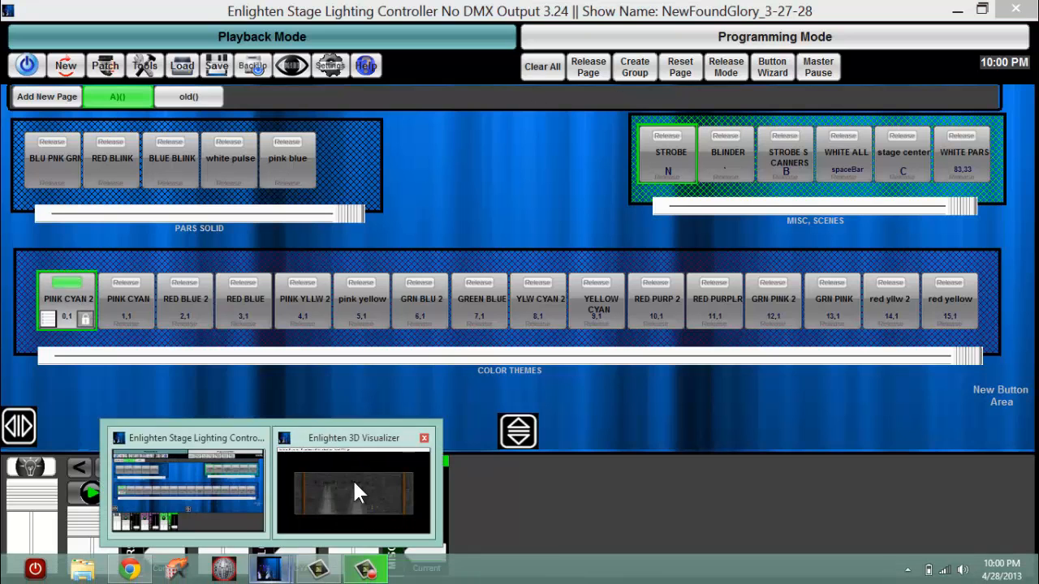
pyautogui.click(357, 487)
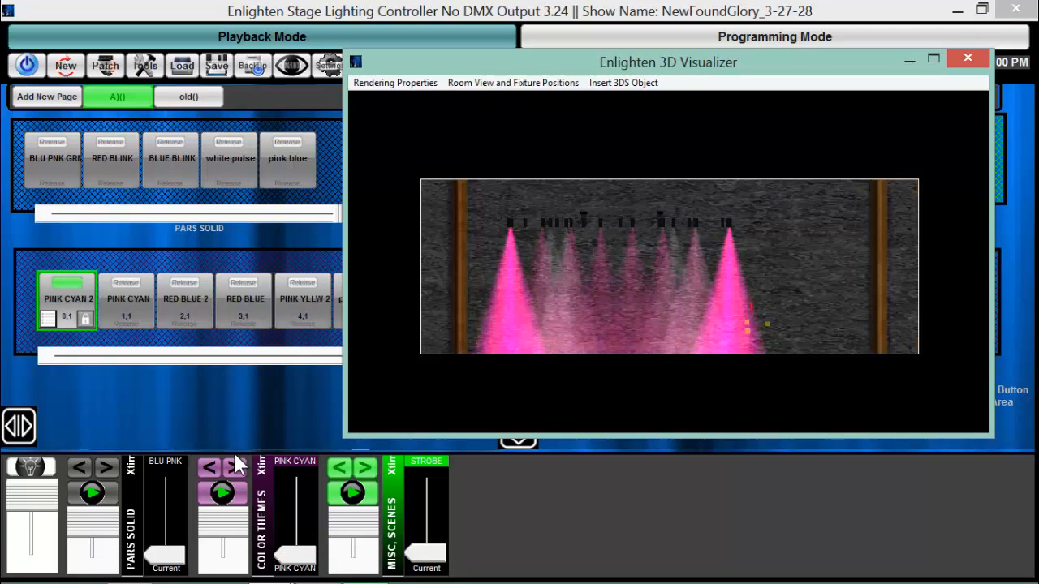
pyautogui.click(236, 468)
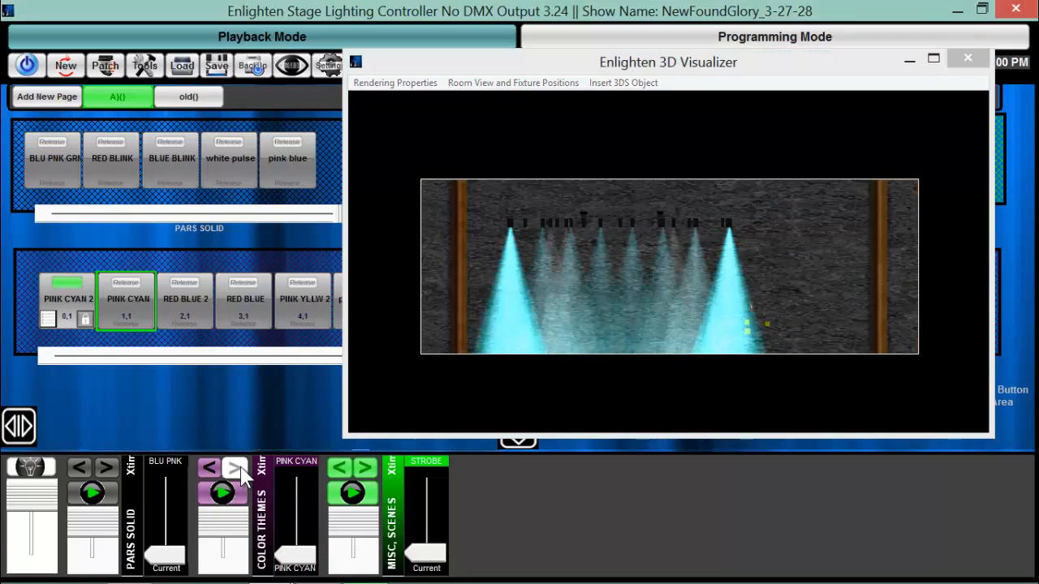
pyautogui.click(237, 468)
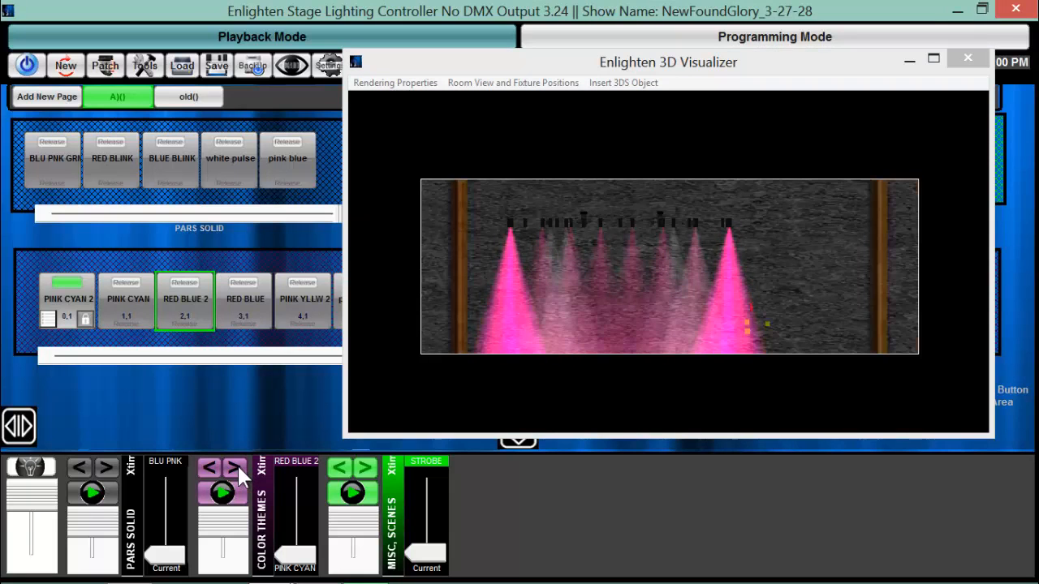
pyautogui.click(211, 468)
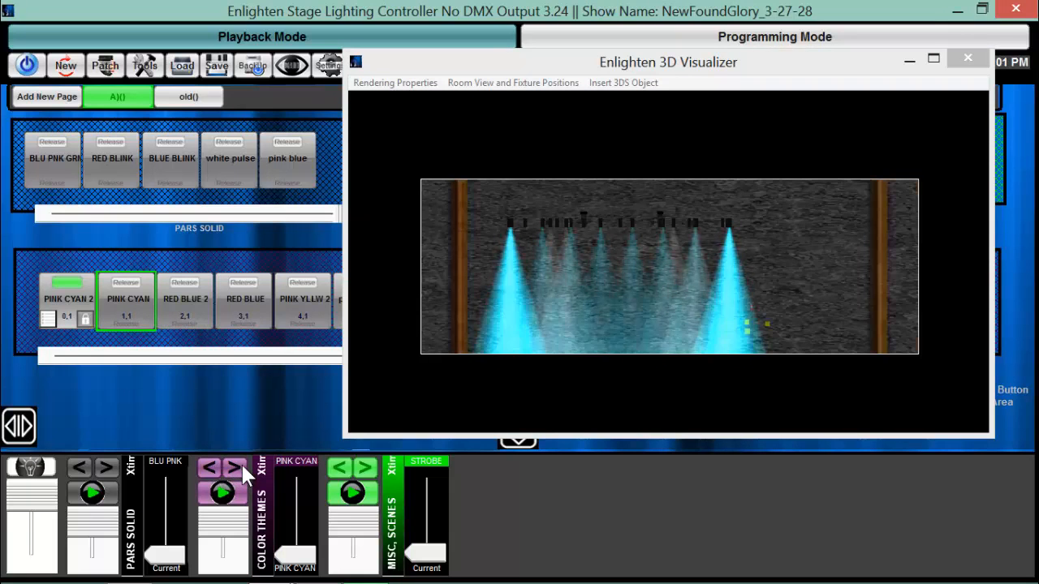
pyautogui.click(230, 502)
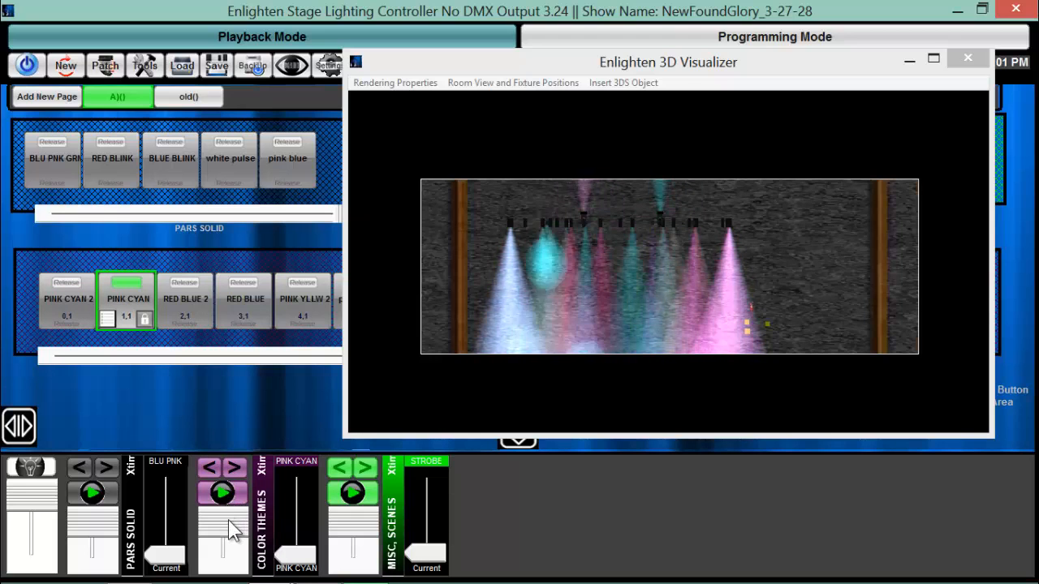
pyautogui.moveTo(296, 555)
pyautogui.mouseDown()
pyautogui.moveTo(304, 501)
pyautogui.moveTo(302, 566)
pyautogui.mouseUp()
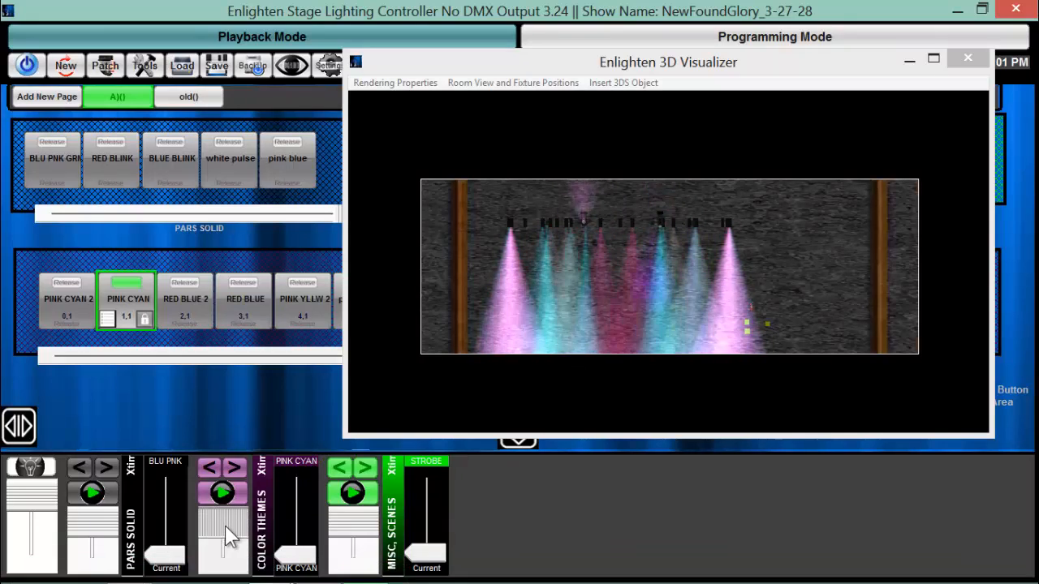
pyautogui.moveTo(226, 527)
pyautogui.mouseDown()
pyautogui.moveTo(236, 543)
pyautogui.moveTo(239, 522)
pyautogui.mouseUp()
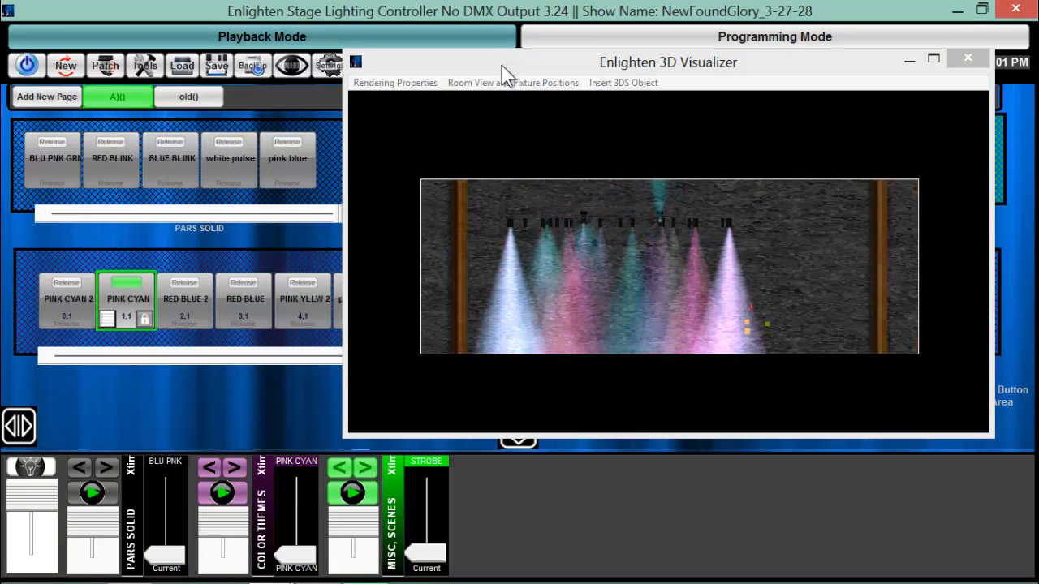
# Minimize the 3D Visualizer and play successive COLOR THEMES scenes from RED BLUE 2 through GREEN BLUE using the group's playback controls
pyautogui.moveTo(502, 73); pyautogui.dragTo(402, 85)
pyautogui.click(806, 83)
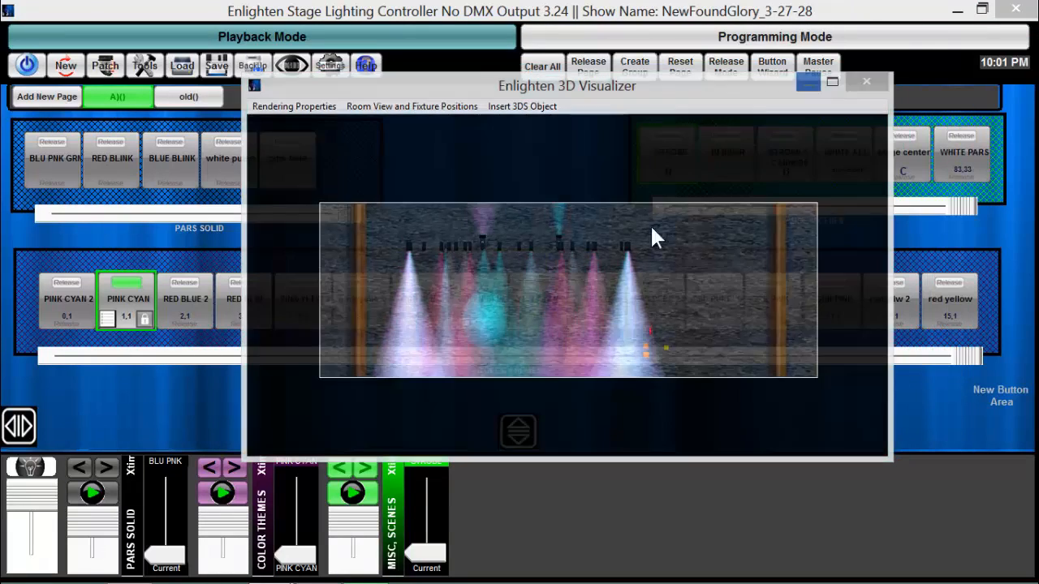
pyautogui.moveTo(970, 365); pyautogui.dragTo(966, 388)
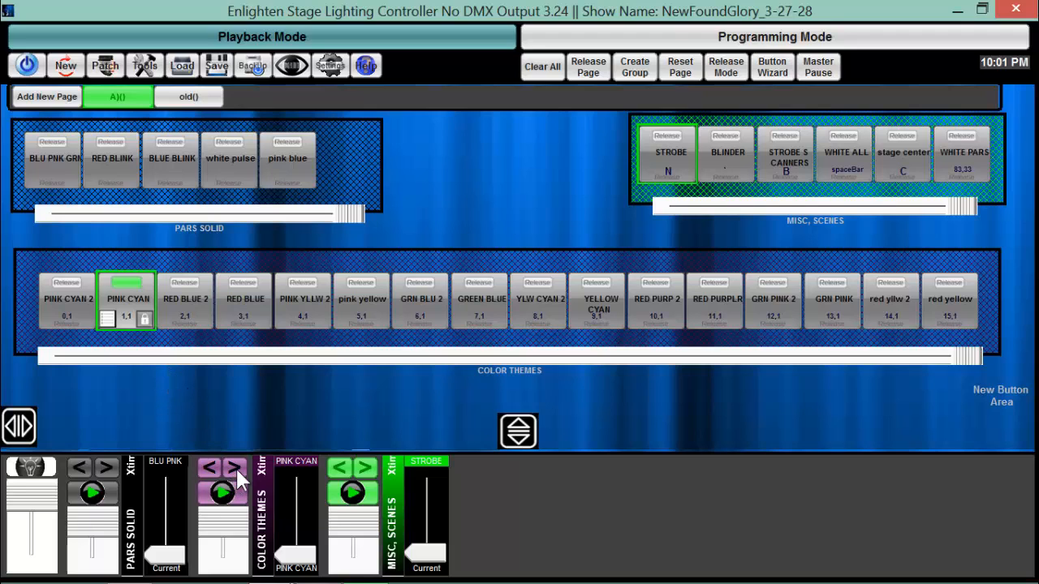
pyautogui.click(229, 503)
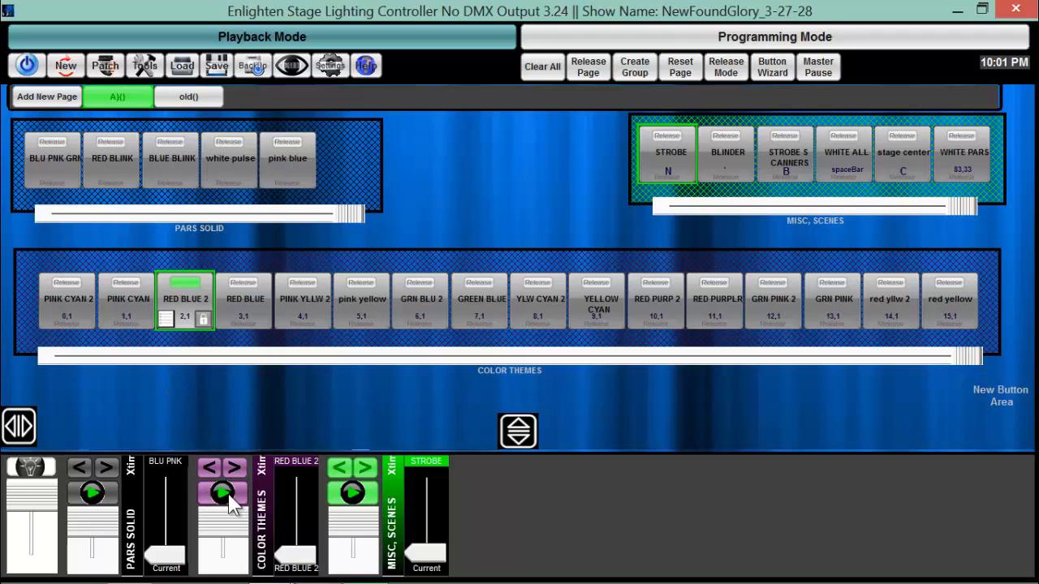
pyautogui.click(230, 503)
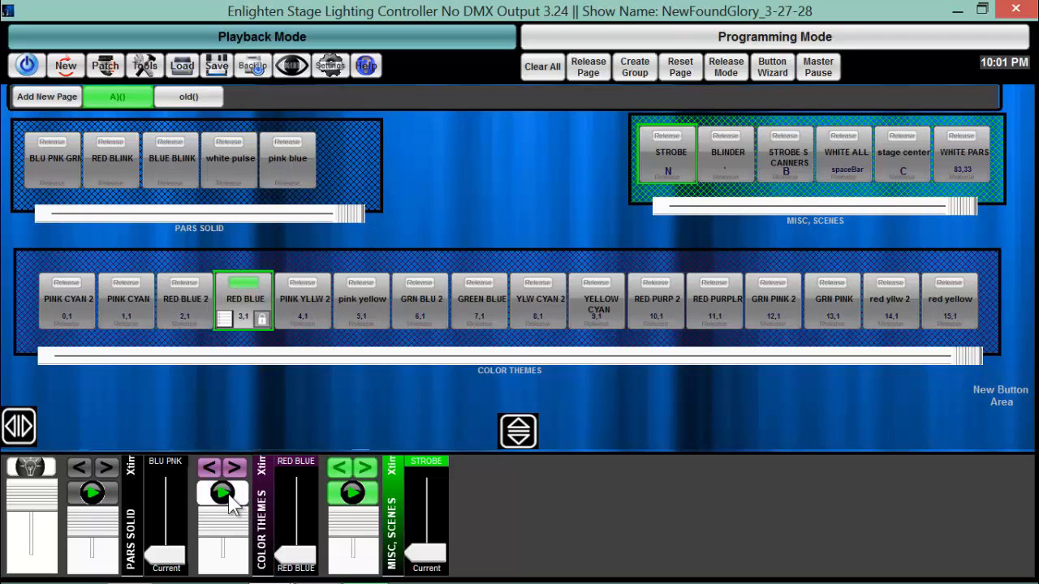
pyautogui.click(227, 497)
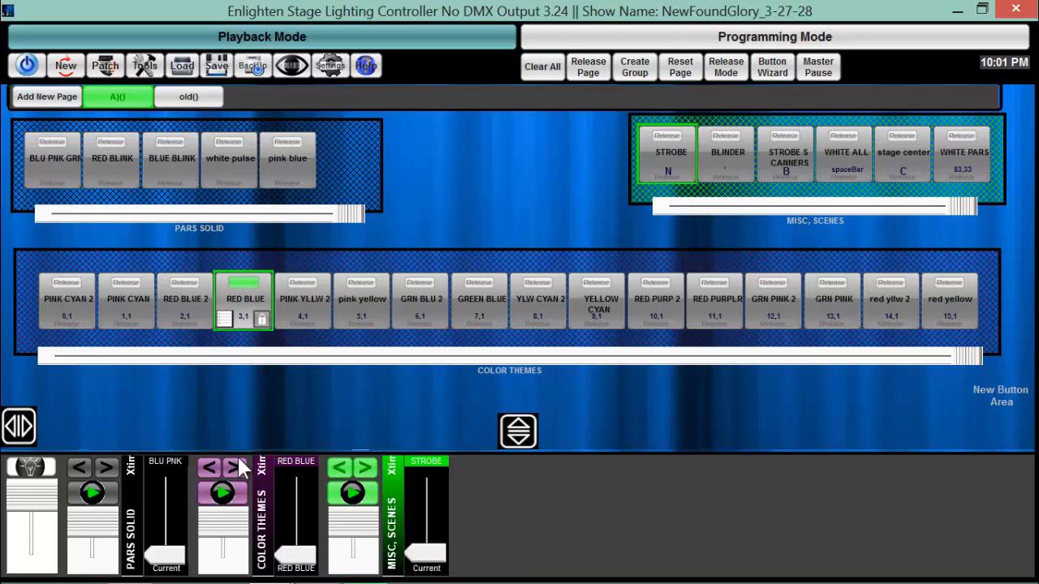
pyautogui.click(226, 495)
pyautogui.click(225, 495)
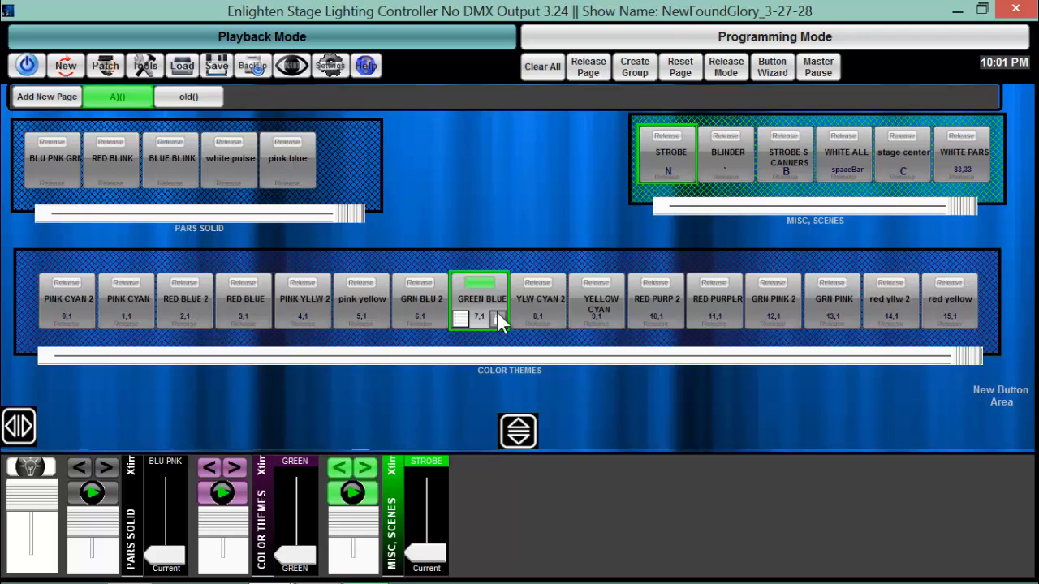
# Play the RED BLUE 2 scene and restore the 3D Visualizer, moving it clear of the first COLOR THEMES buttons
pyautogui.click(178, 314)
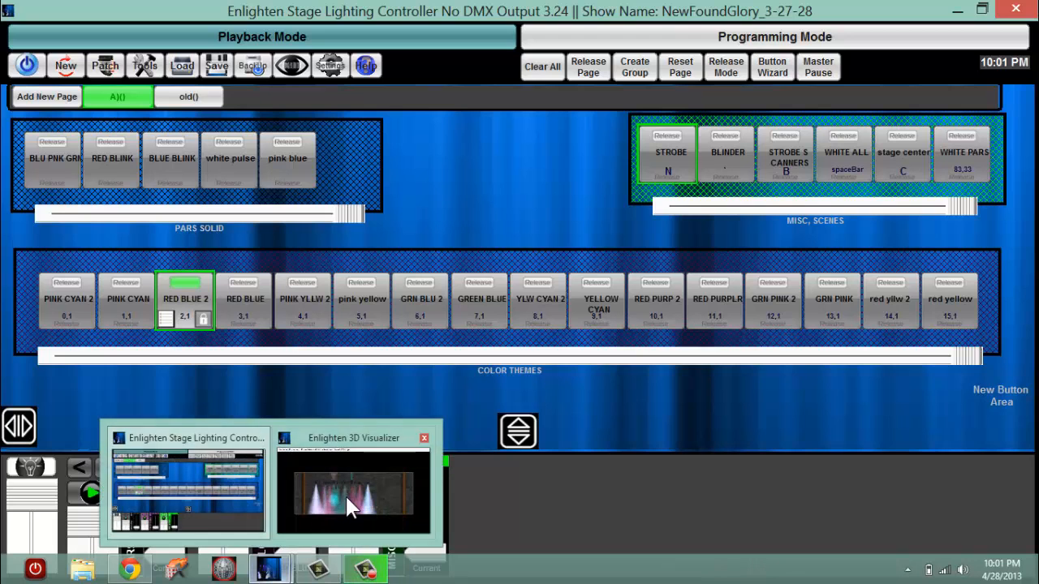
pyautogui.click(345, 487)
pyautogui.moveTo(456, 78); pyautogui.dragTo(636, 55)
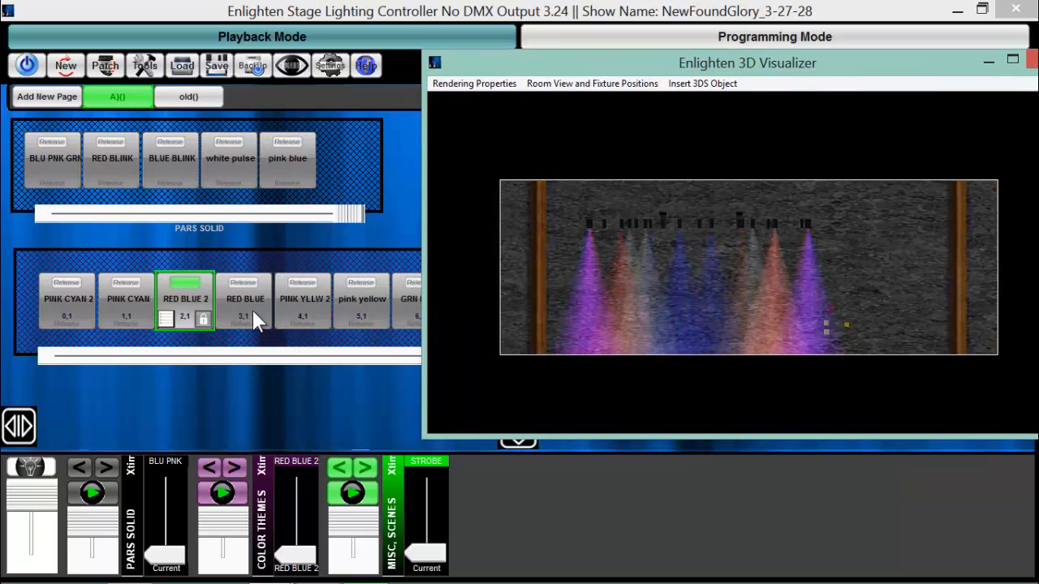
# Cue and play RED BLUE, PINK YLLW 2 and pink yellow in turn from the COLOR THEMES playback controls, then release pink yellow
pyautogui.click(233, 468)
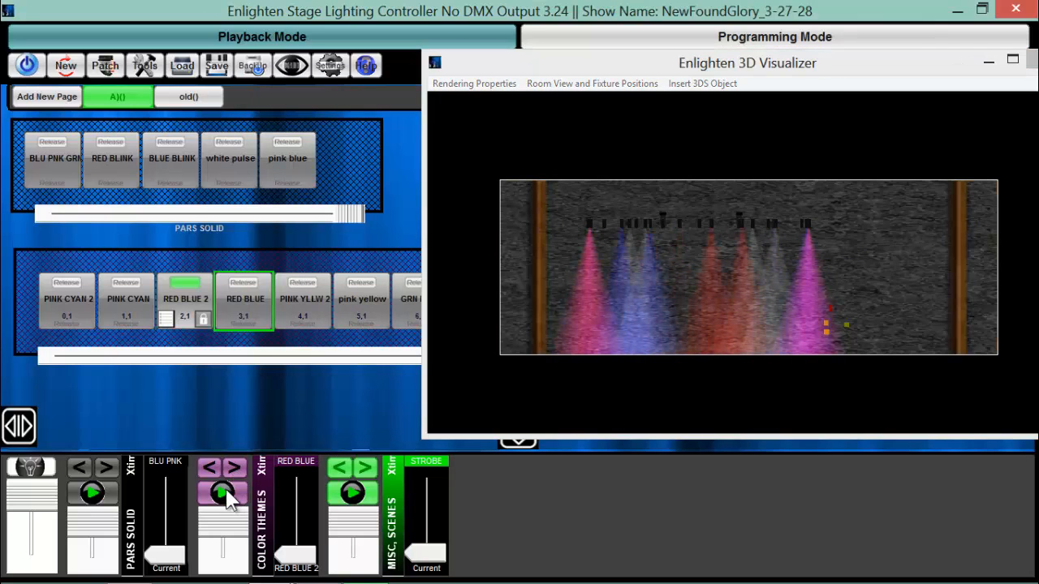
pyautogui.click(223, 492)
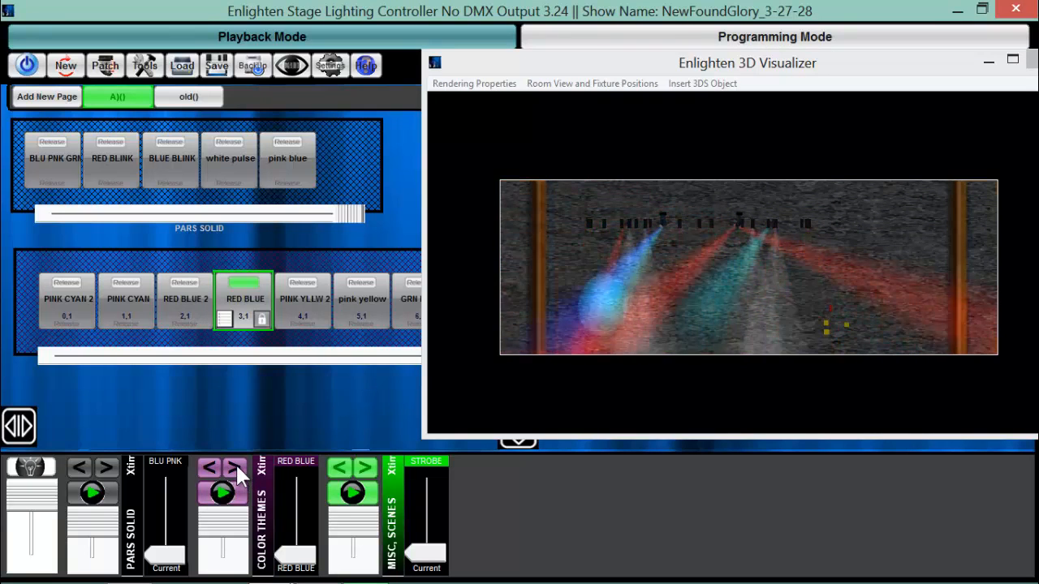
pyautogui.click(236, 469)
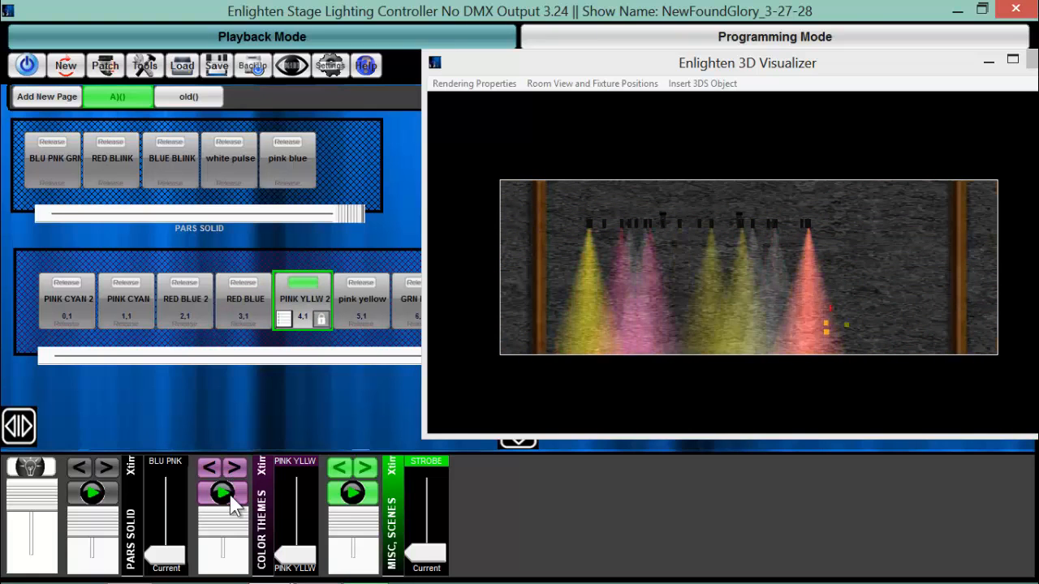
pyautogui.click(222, 493)
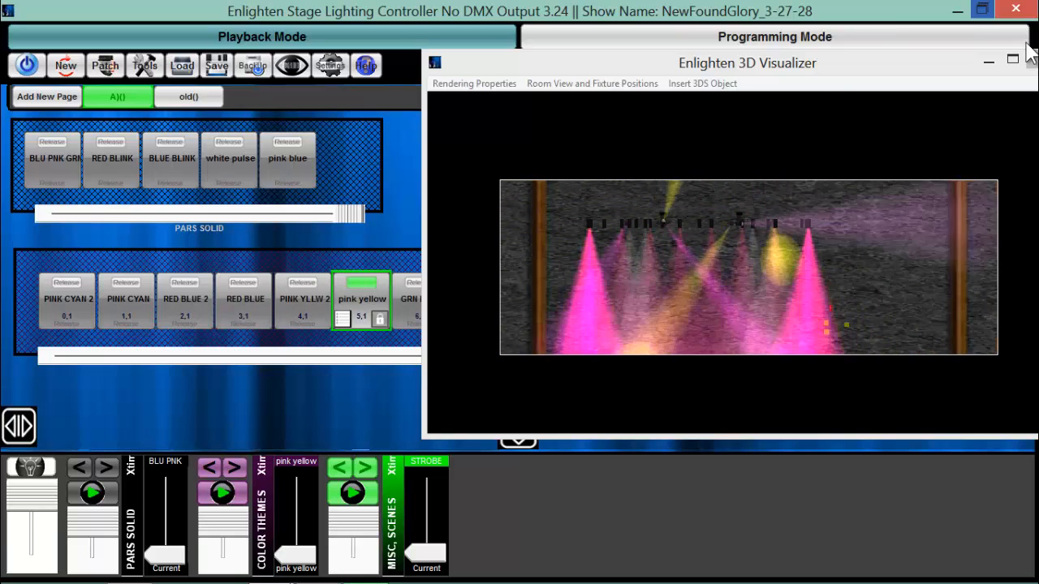
pyautogui.click(367, 295)
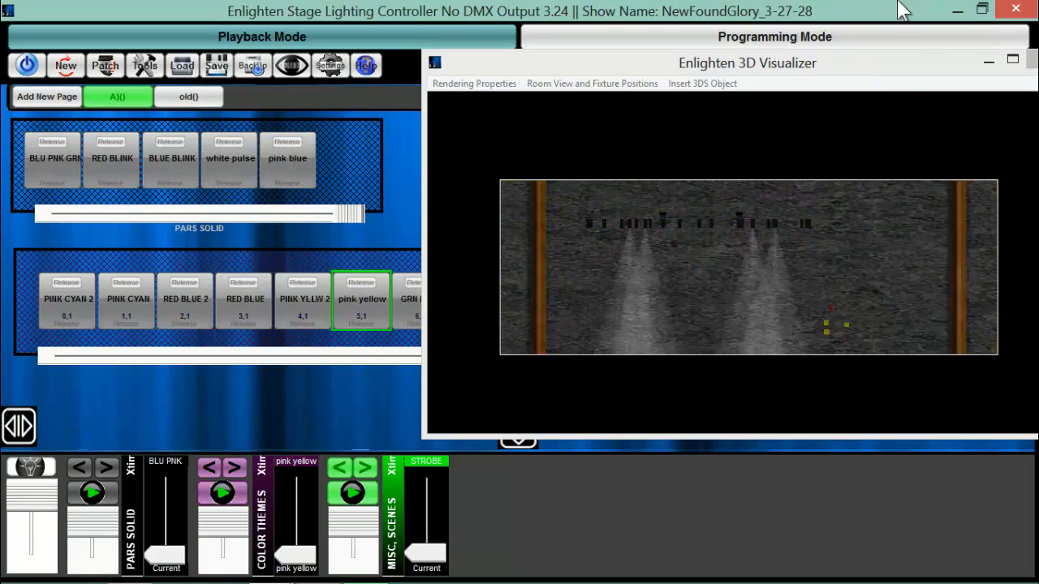
# Minimize and restore the 3D Visualizer, move it to uncover more COLOR THEMES buttons, and play the pink yellow scene
pyautogui.click(990, 62)
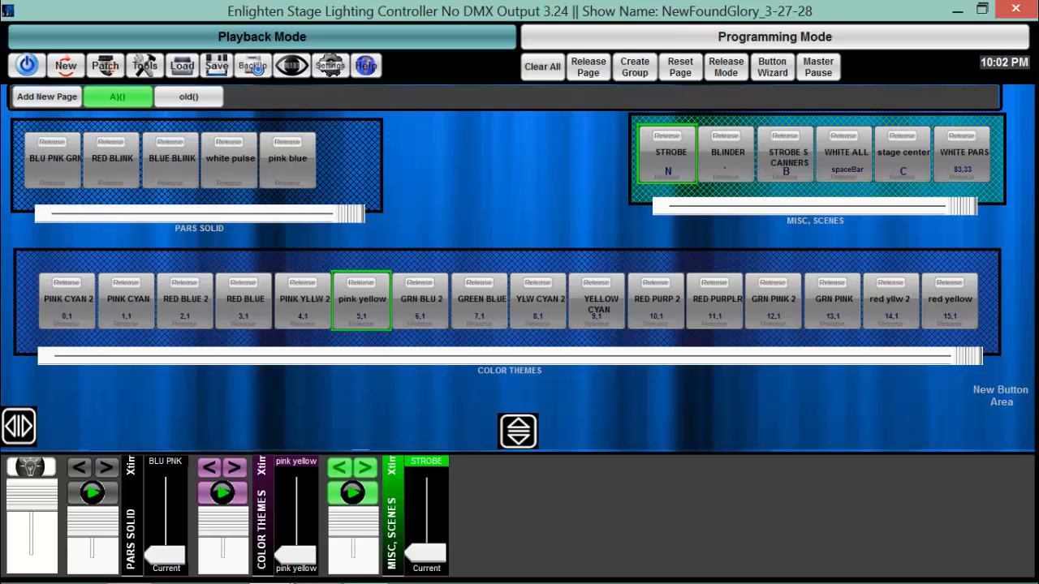
pyautogui.moveTo(384, 572)
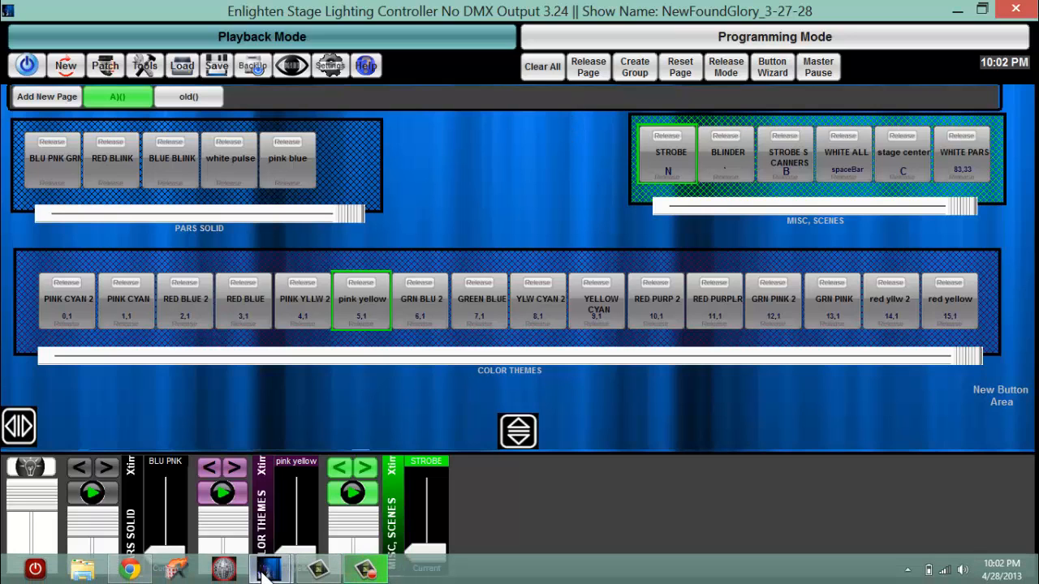
pyautogui.moveTo(265, 572)
pyautogui.click(357, 498)
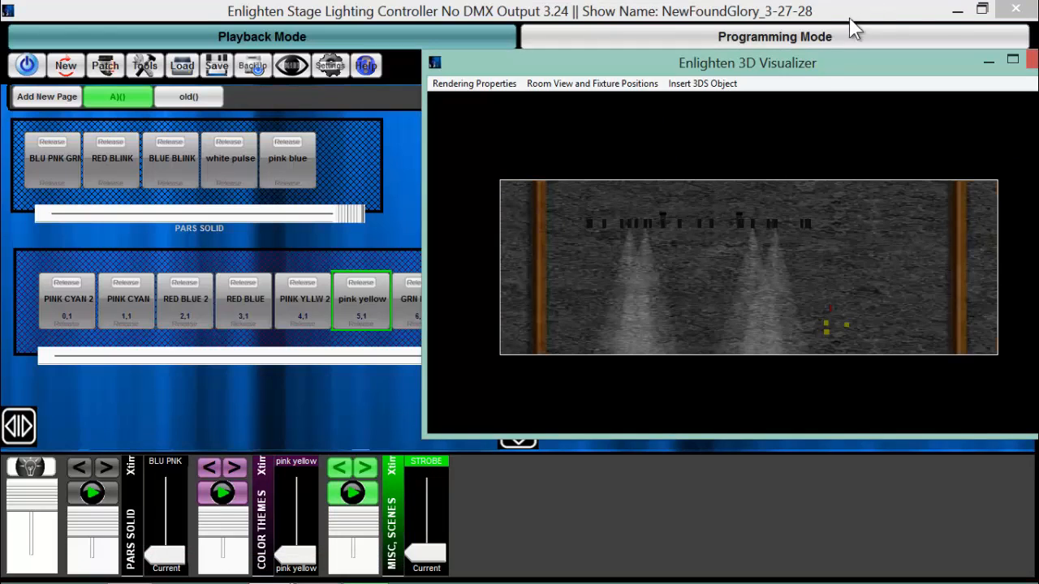
pyautogui.moveTo(812, 72); pyautogui.dragTo(966, 52)
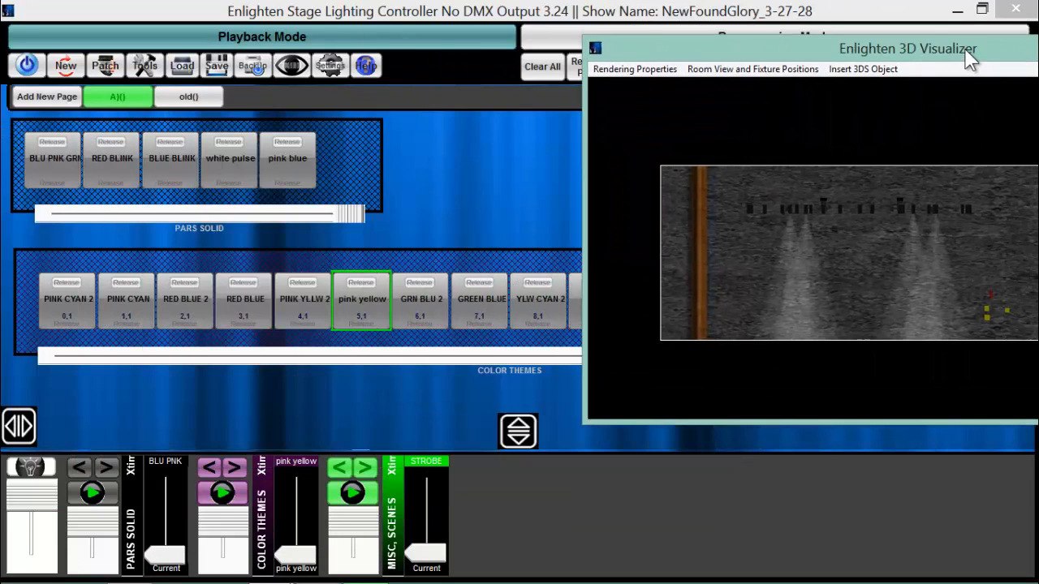
pyautogui.click(370, 314)
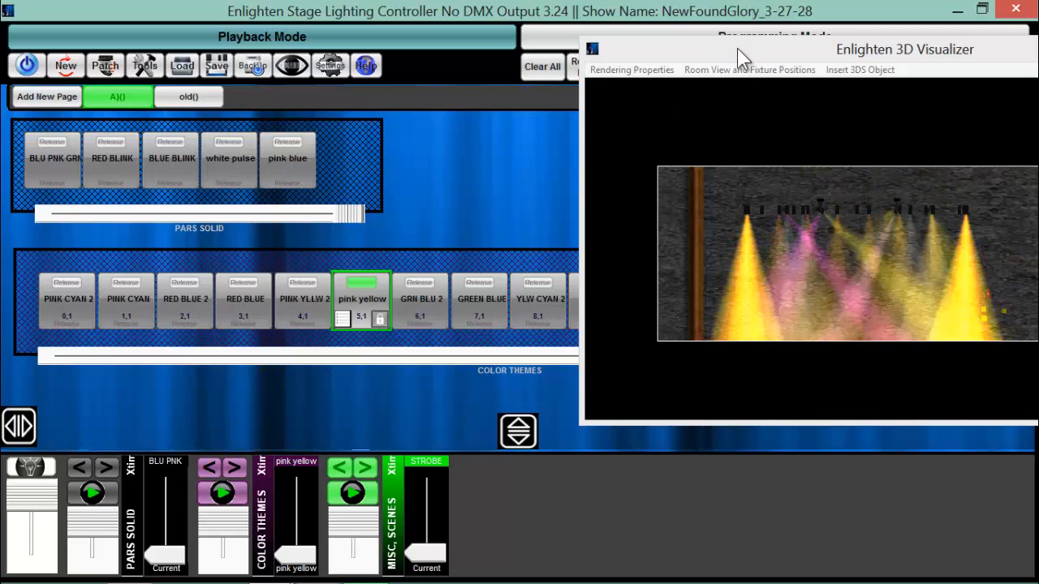
# Move the 3D Visualizer clear of the MISC, SCENES group and flash WHITE ALL, STROBE SCANNERS and WHITE ALL again
pyautogui.moveTo(638, 50); pyautogui.dragTo(135, 42)
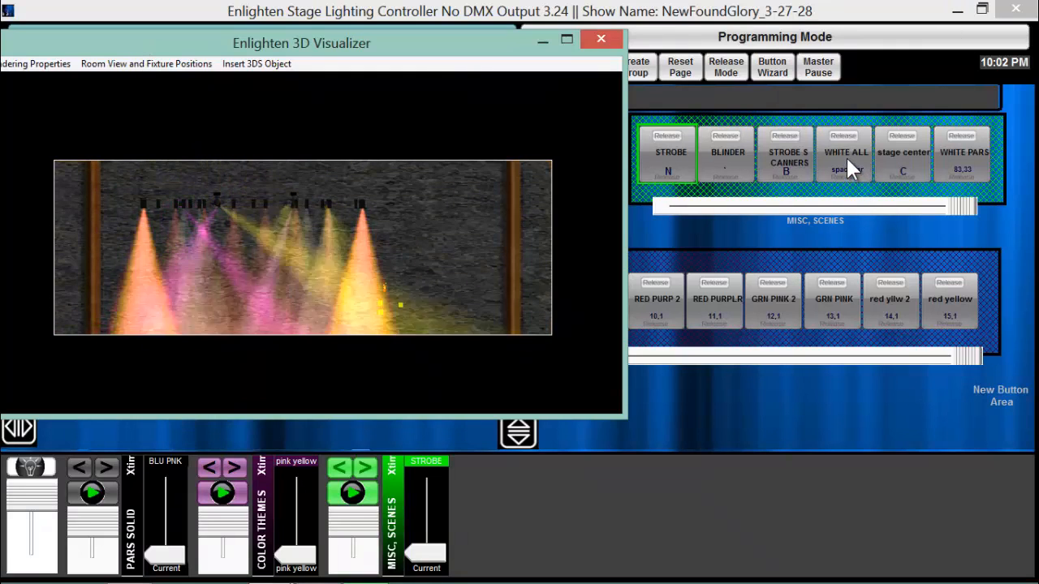
pyautogui.click(847, 163)
pyautogui.click(845, 155)
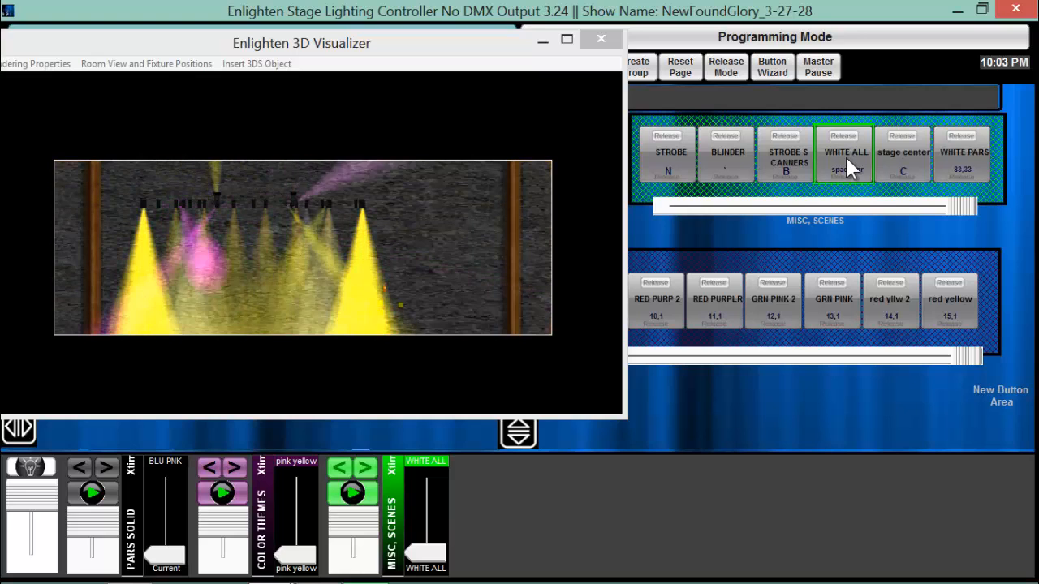
pyautogui.click(785, 162)
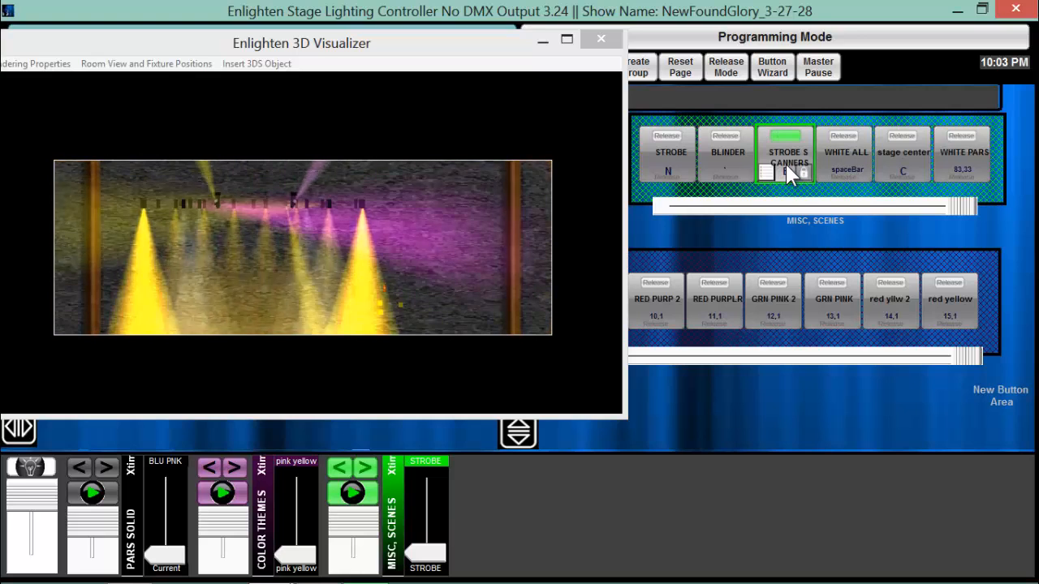
pyautogui.click(854, 148)
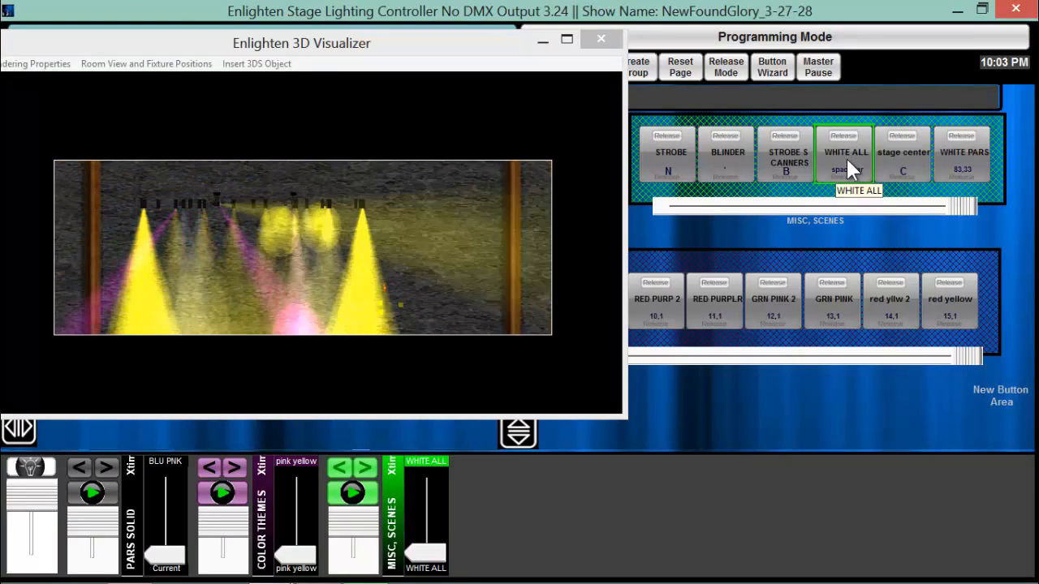
# Try Latch on WHITE ALL's spaceBar keyboard shortcut, save the shortcut with Bump instead, and trigger the scene with it
pyautogui.rightClick(831, 159)
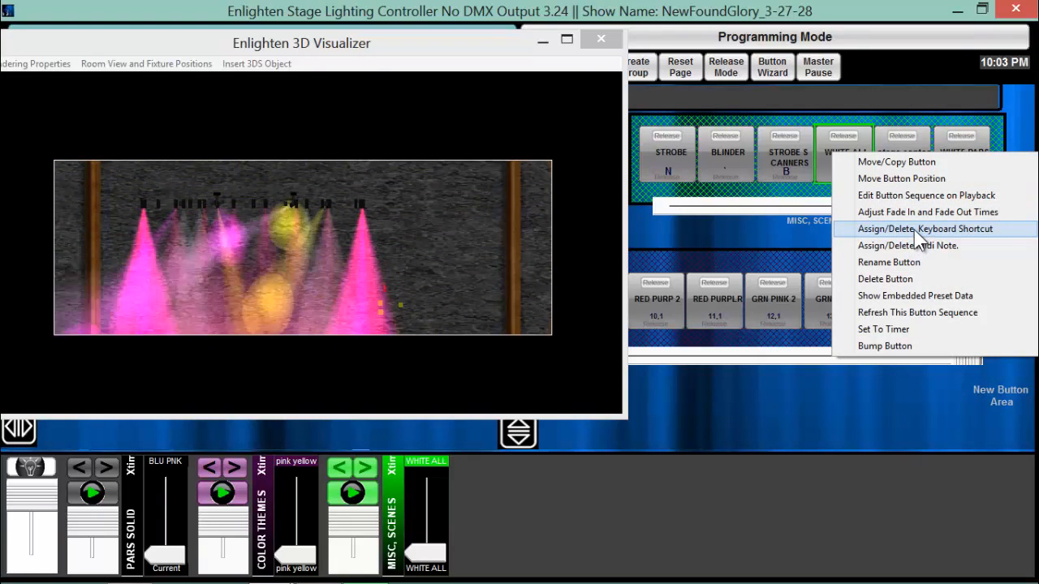
pyautogui.click(914, 232)
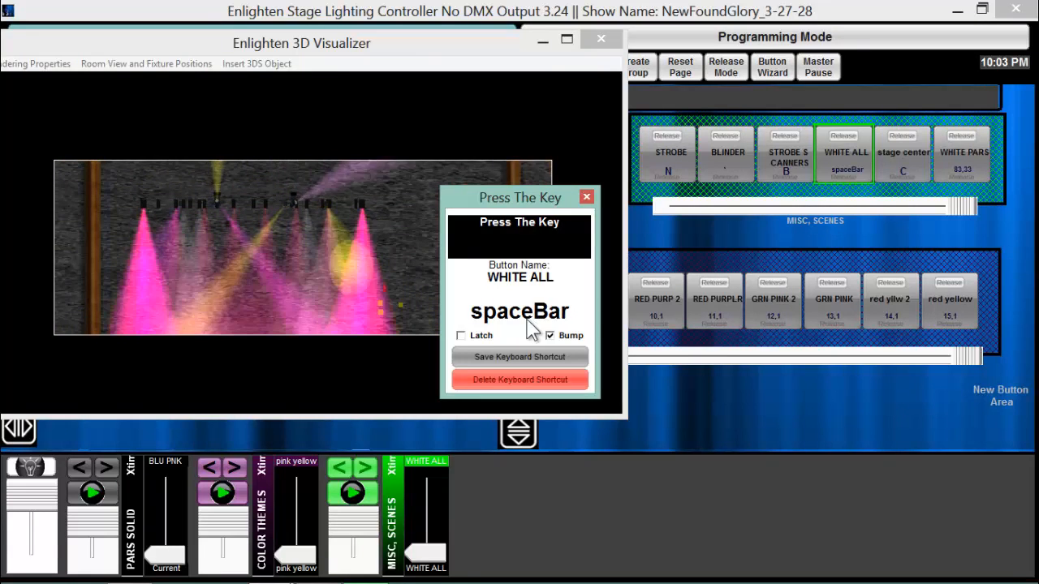
pyautogui.click(472, 335)
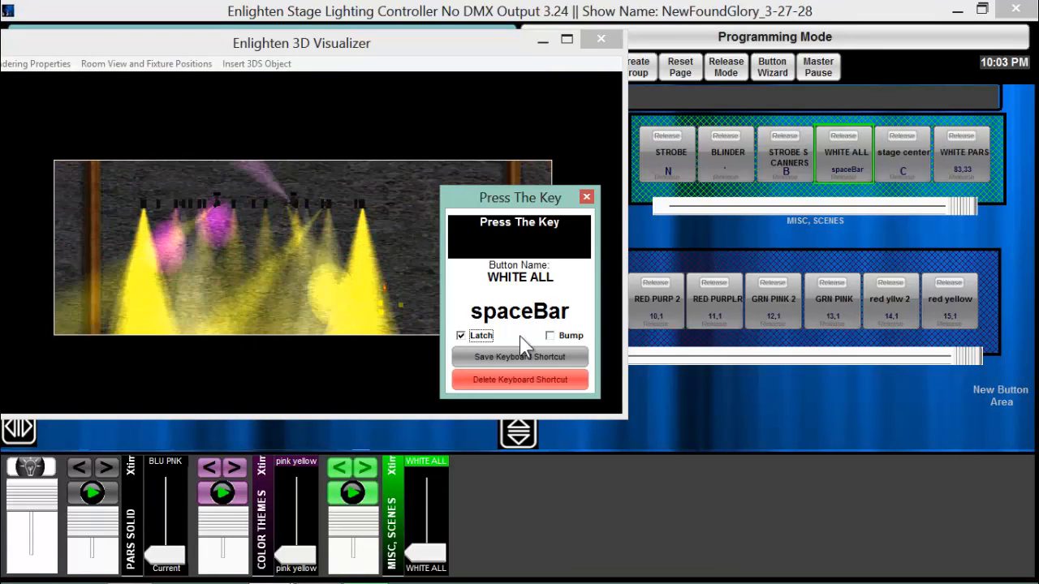
pyautogui.click(563, 336)
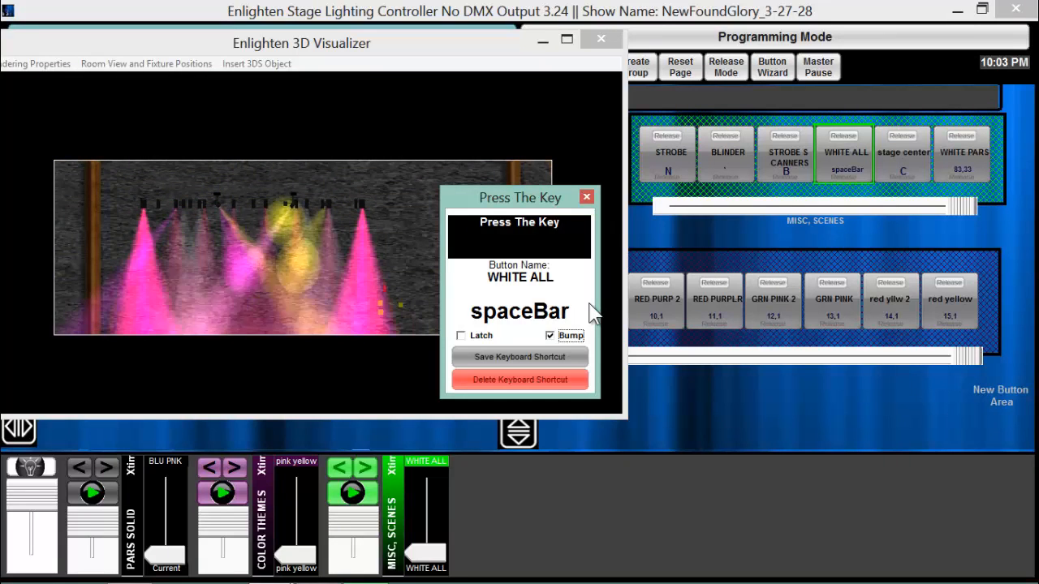
pyautogui.click(547, 355)
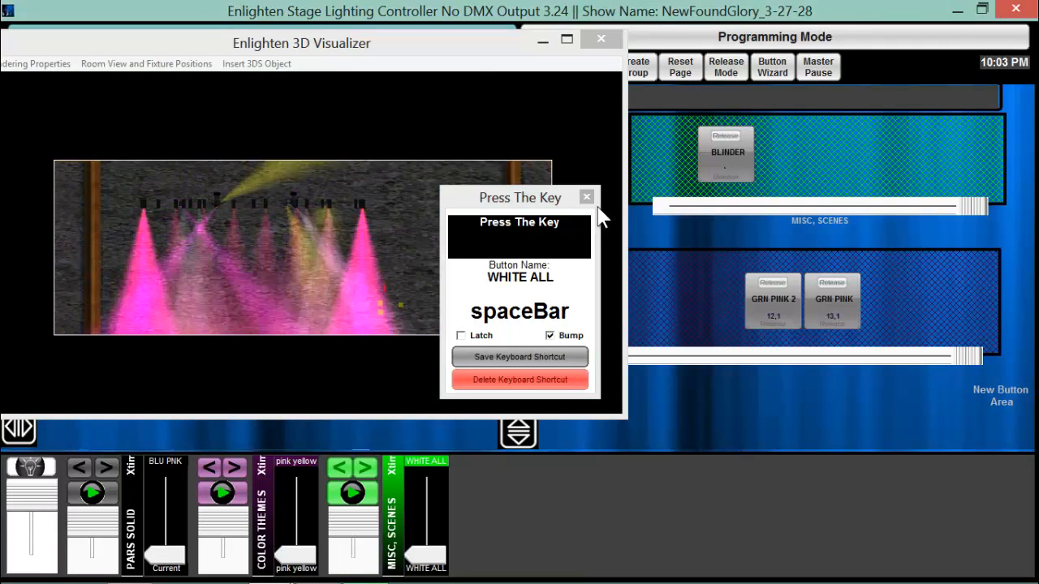
pyautogui.click(593, 199)
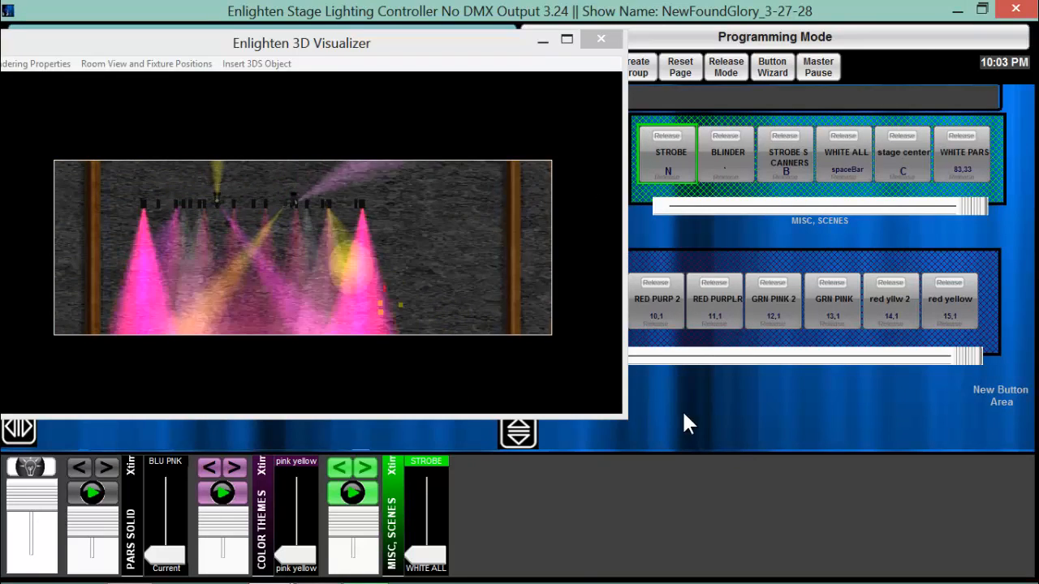
pyautogui.press('space')
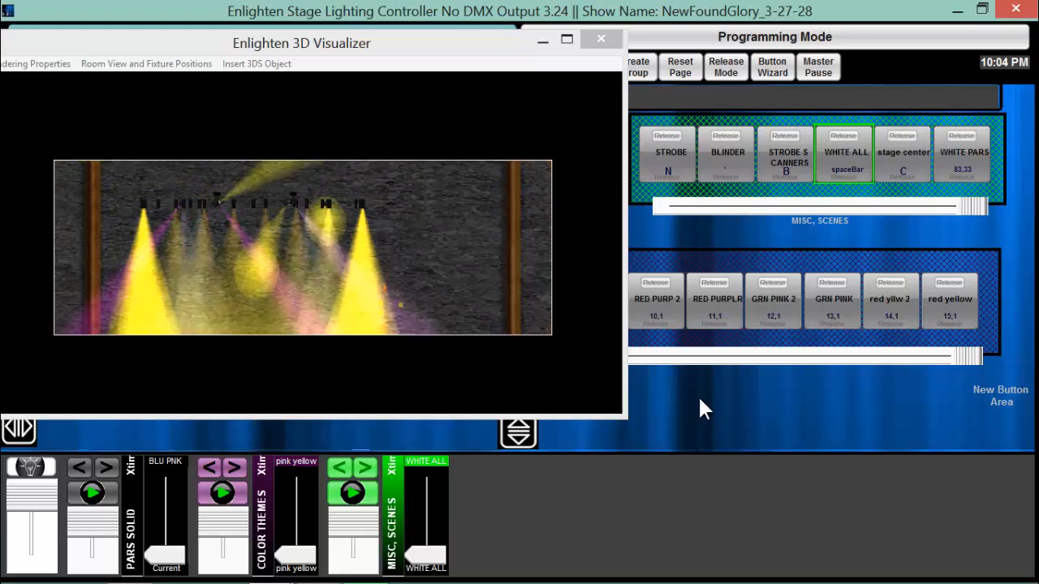
# Close the 3D Visualizer and bump the STROBE and STROBE SCANNERS scenes repeatedly with their assigned keyboard shortcuts
pyautogui.click(601, 38)
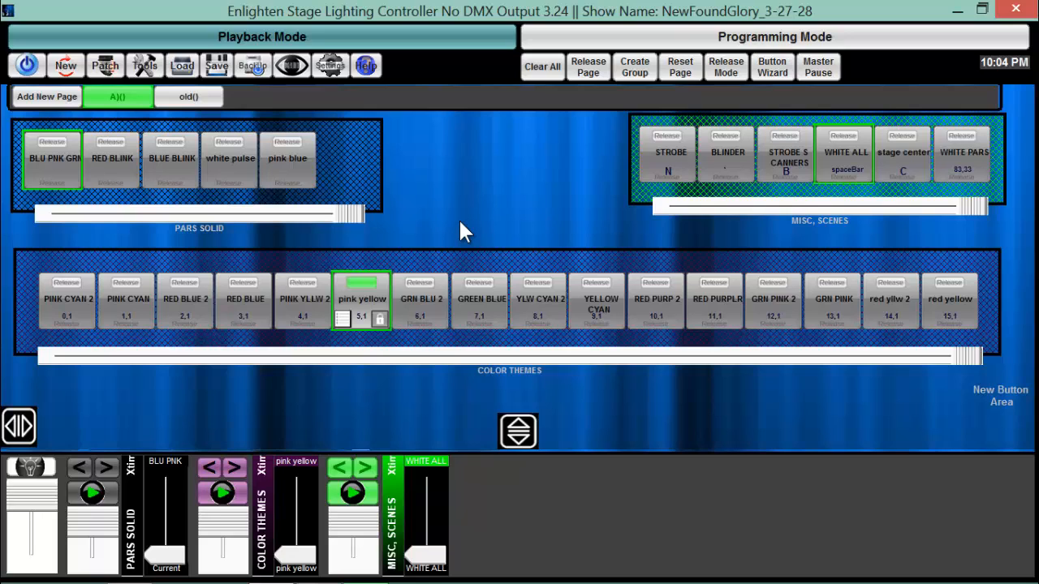
pyautogui.press('n')
pyautogui.press('b')
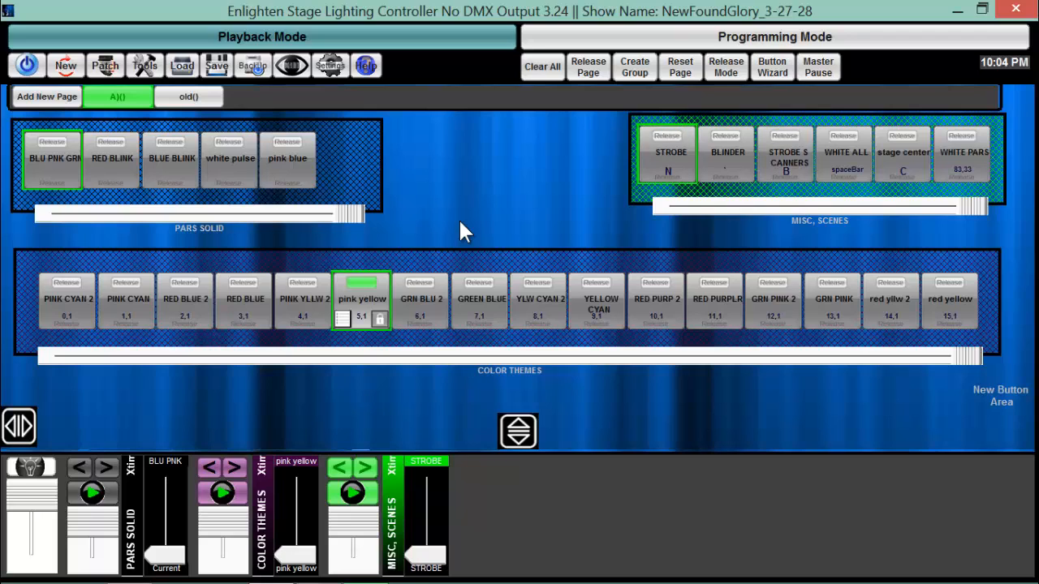
pyautogui.press('b')
pyautogui.press('b')
pyautogui.press('n')
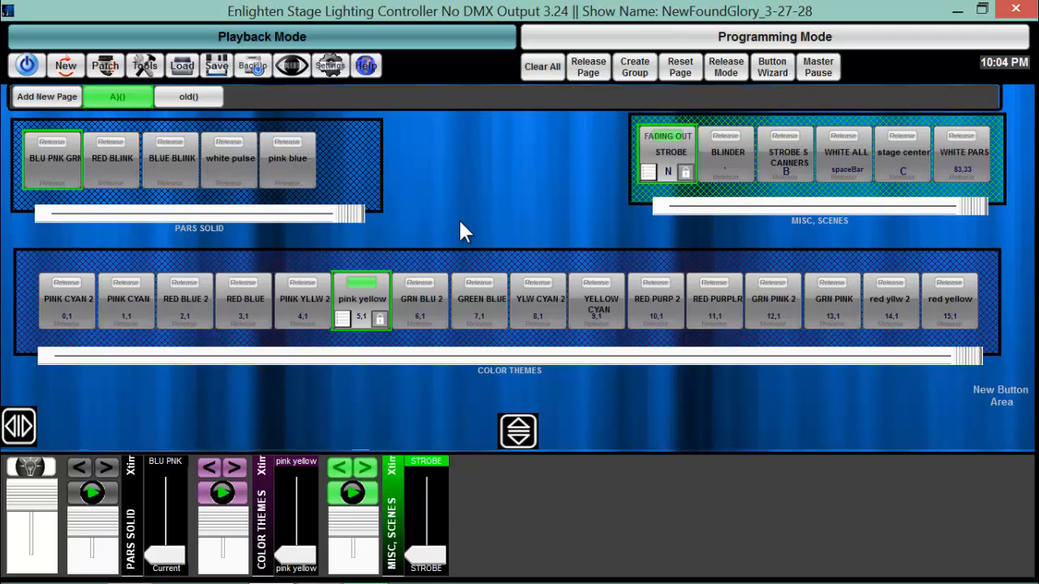